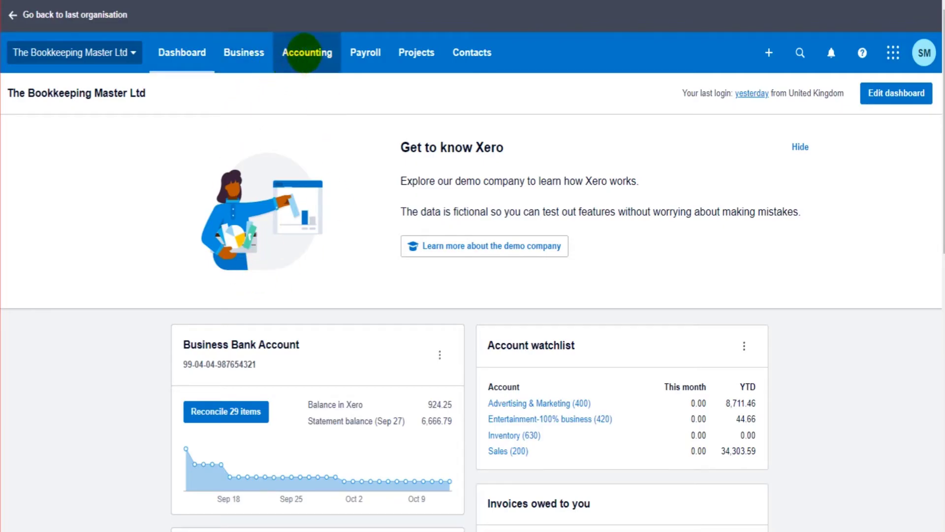
# Step: Browse the Accounting menu's Advanced pages, then bring up the demo company's organisation options
pyautogui.click(308, 52)
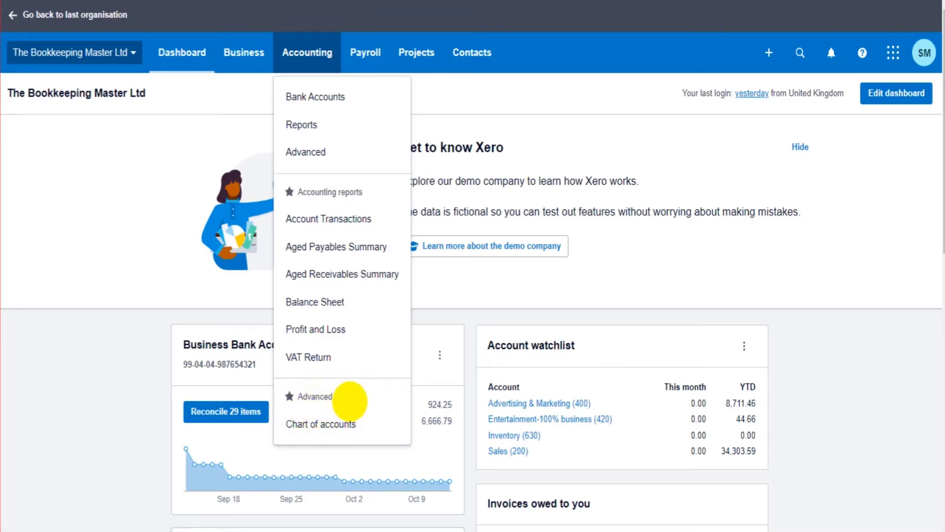
pyautogui.moveTo(348, 397); pyautogui.dragTo(297, 394)
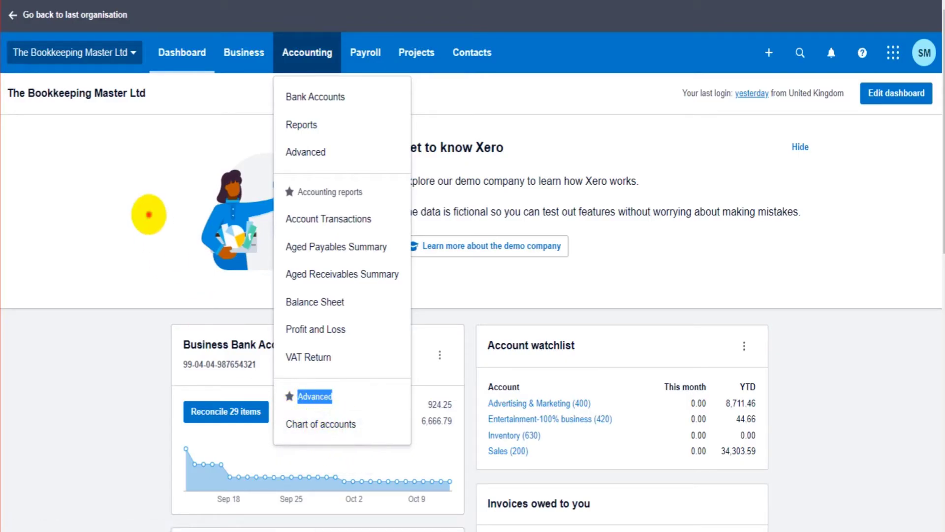
pyautogui.click(148, 212)
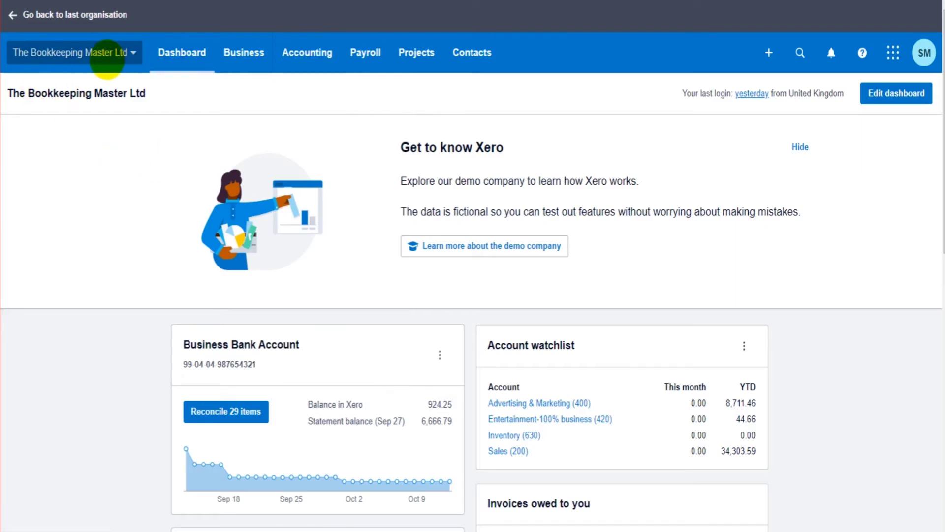
pyautogui.click(105, 54)
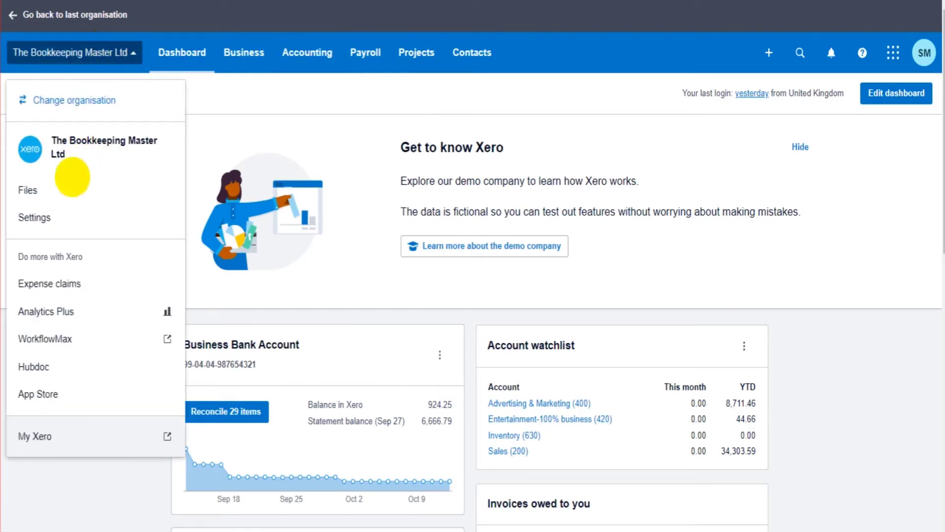
# Step: Go from organisation Settings to the Advanced accounting page and star Chart of accounts
pyautogui.click(51, 218)
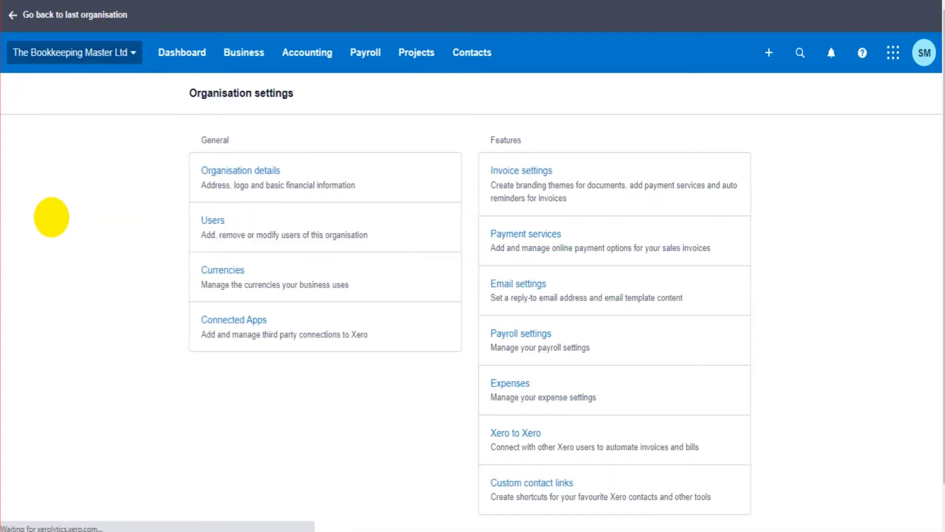
pyautogui.scroll(-1, 433, 286)
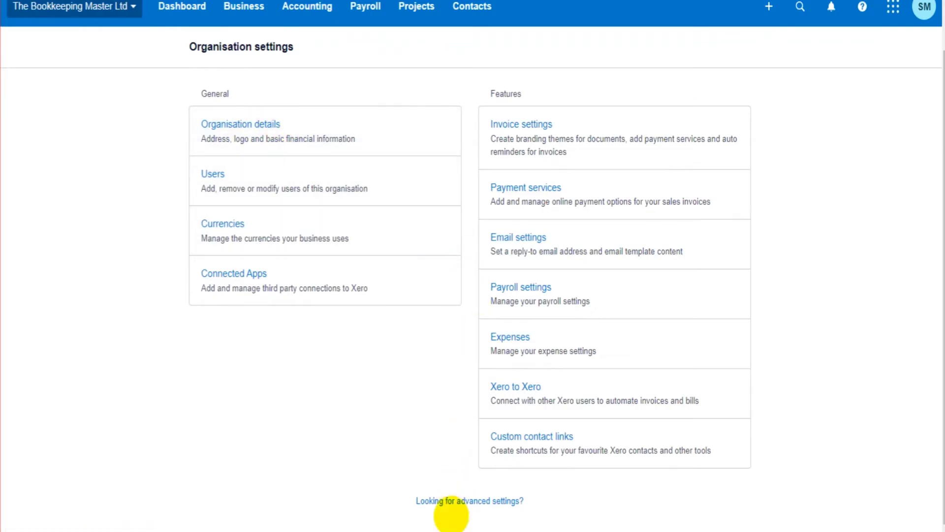
pyautogui.click(459, 501)
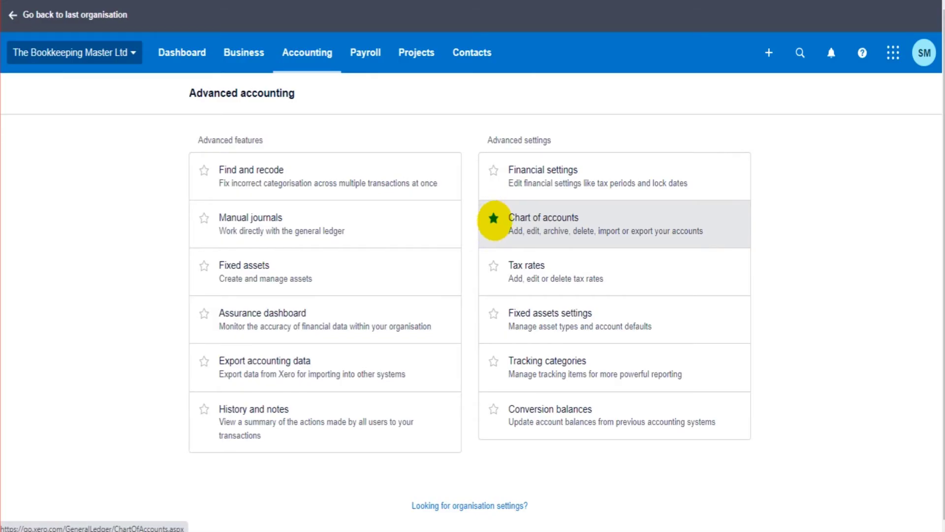
pyautogui.click(493, 218)
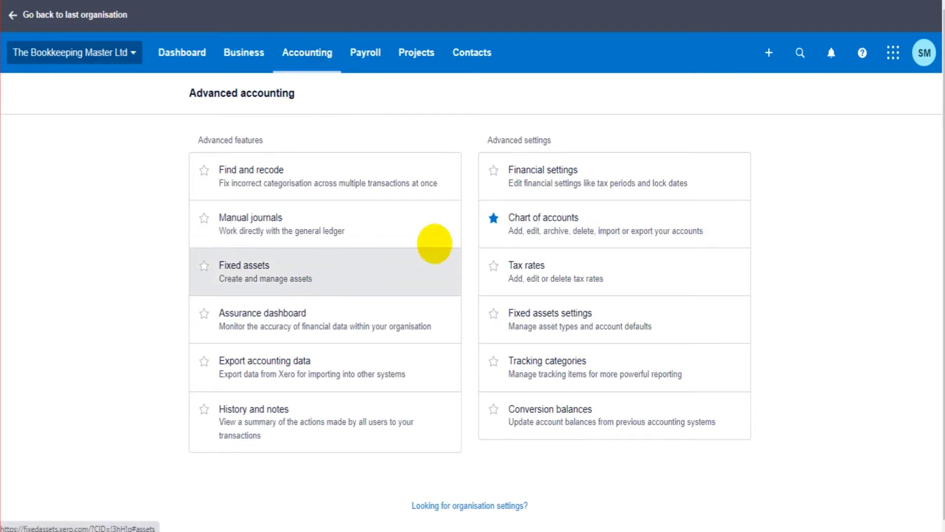
# Step: Keep Chart of accounts and Fixed assets starred, unstar Manual journals and Tax rates, then return to the dashboard
pyautogui.click(494, 218)
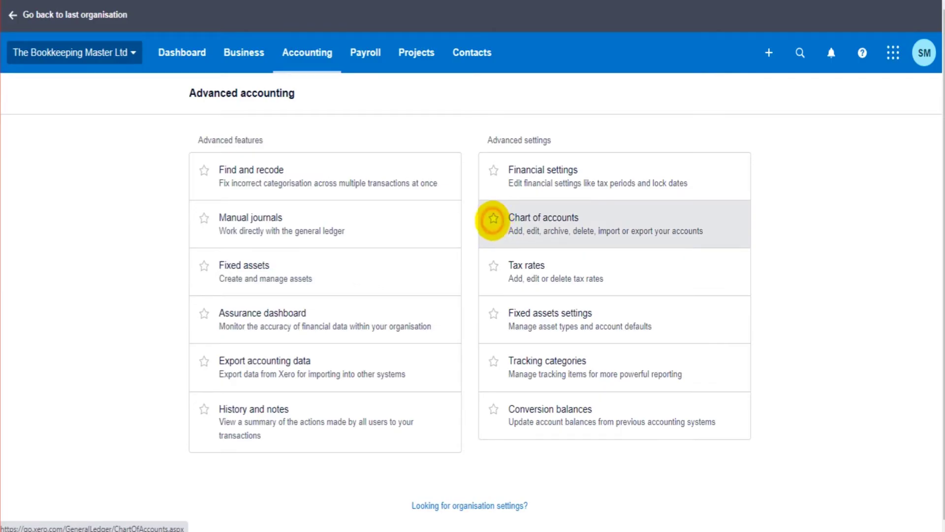
pyautogui.click(494, 218)
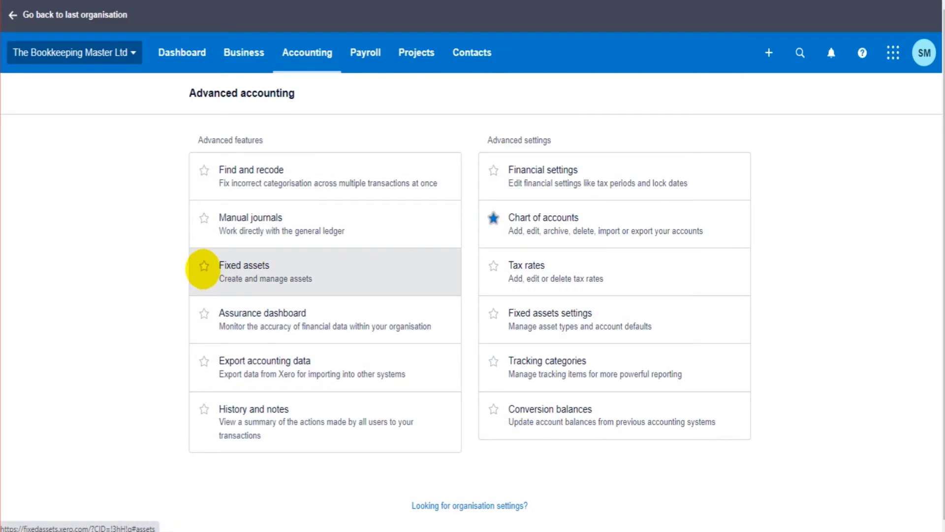
pyautogui.click(204, 266)
pyautogui.click(203, 217)
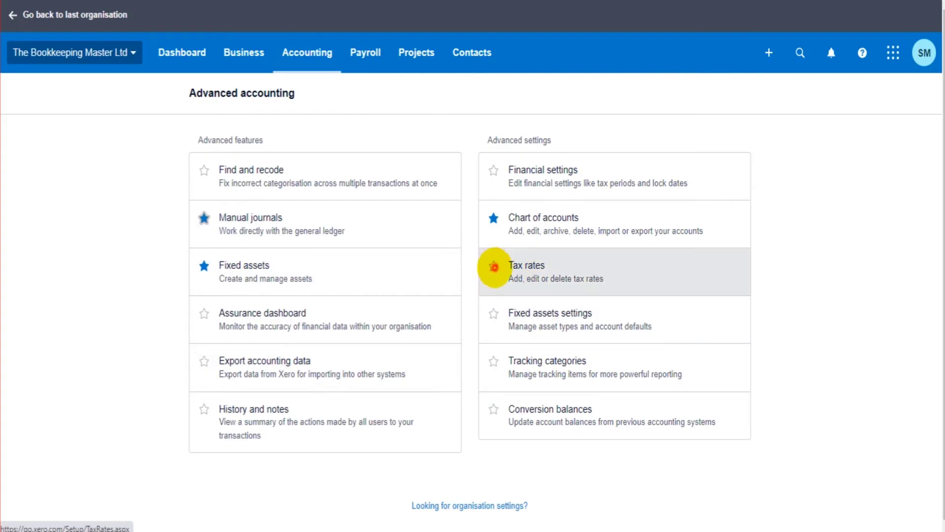
pyautogui.click(493, 266)
pyautogui.click(493, 266)
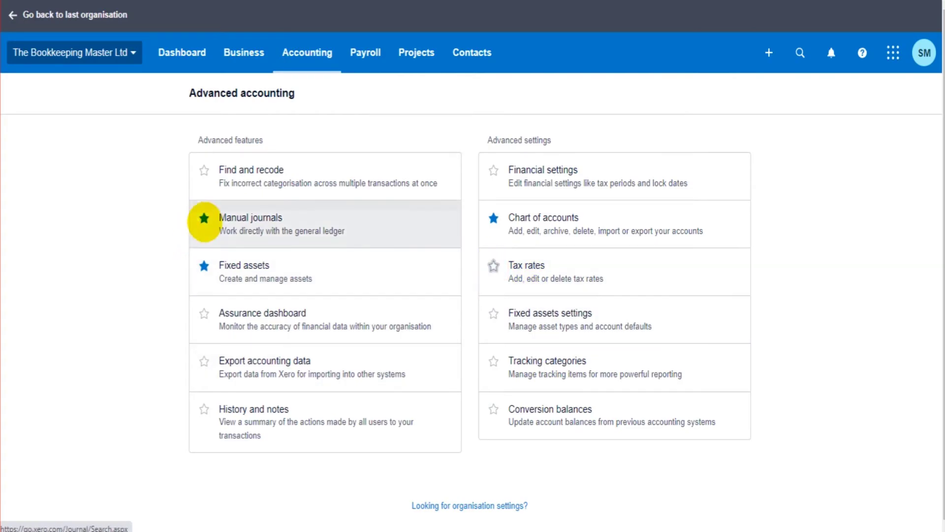
pyautogui.click(204, 218)
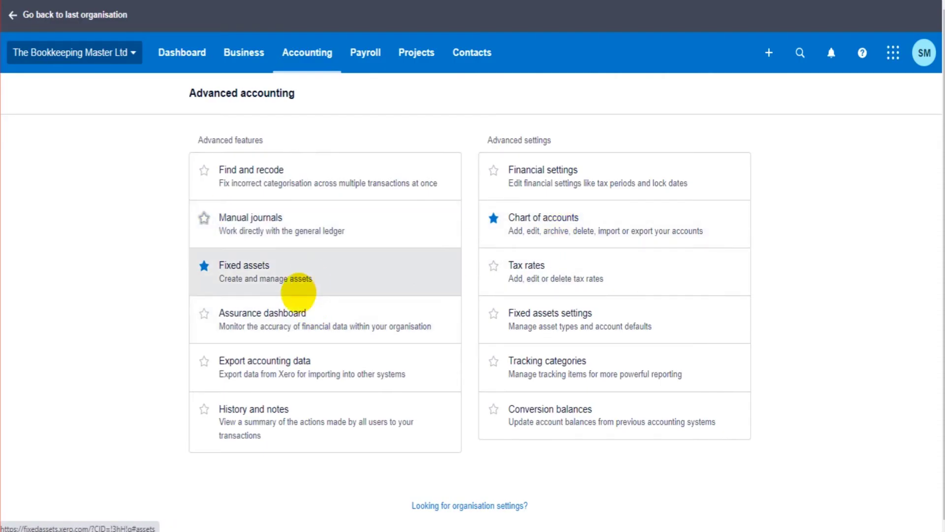
pyautogui.click(195, 64)
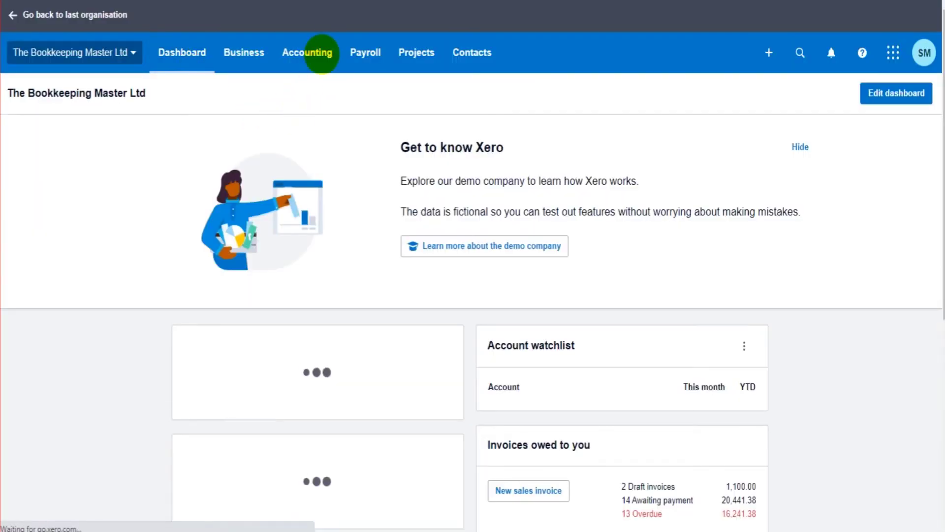
# Step: Go to Chart of accounts via the Accounting menu's Advanced section
pyautogui.click(323, 51)
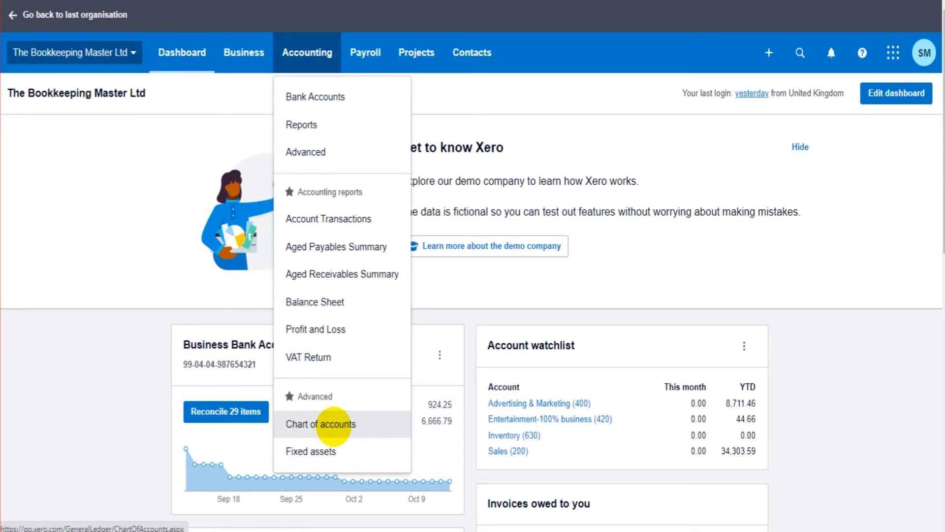
pyautogui.click(334, 424)
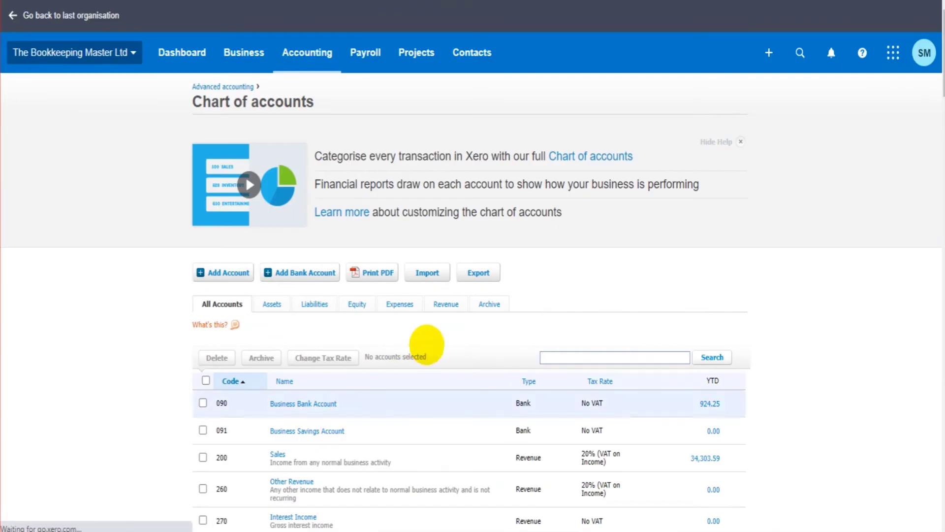
# Step: Scroll up and down through the full chart of accounts list
pyautogui.scroll(-7, 359, 384)
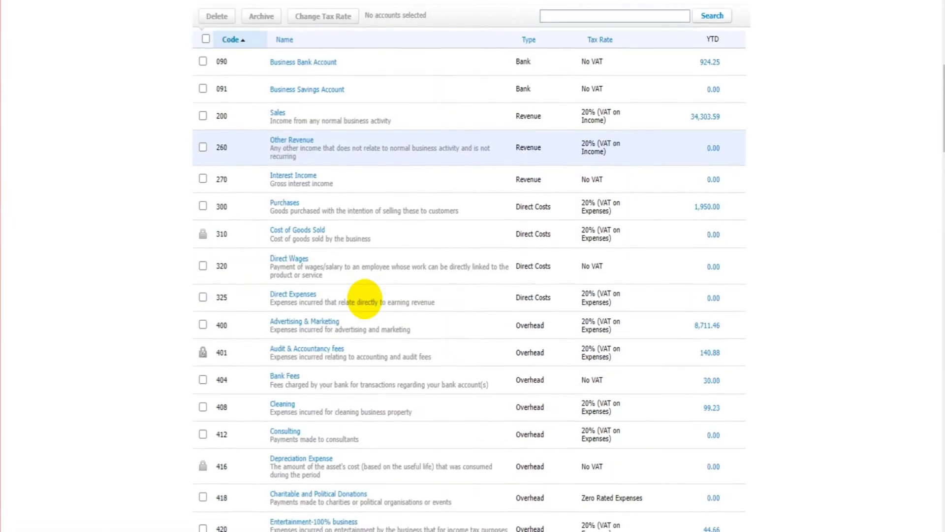
pyautogui.scroll(-14, 365, 301)
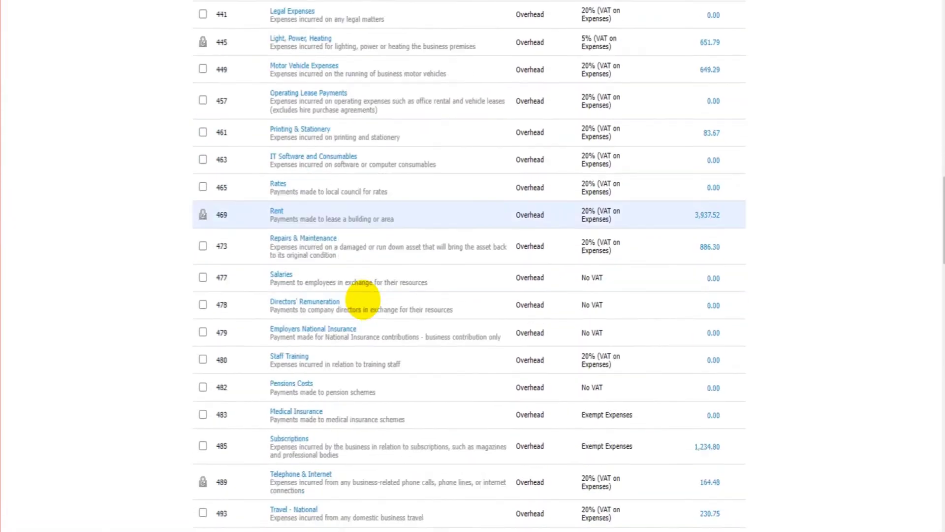
pyautogui.scroll(-8, 363, 299)
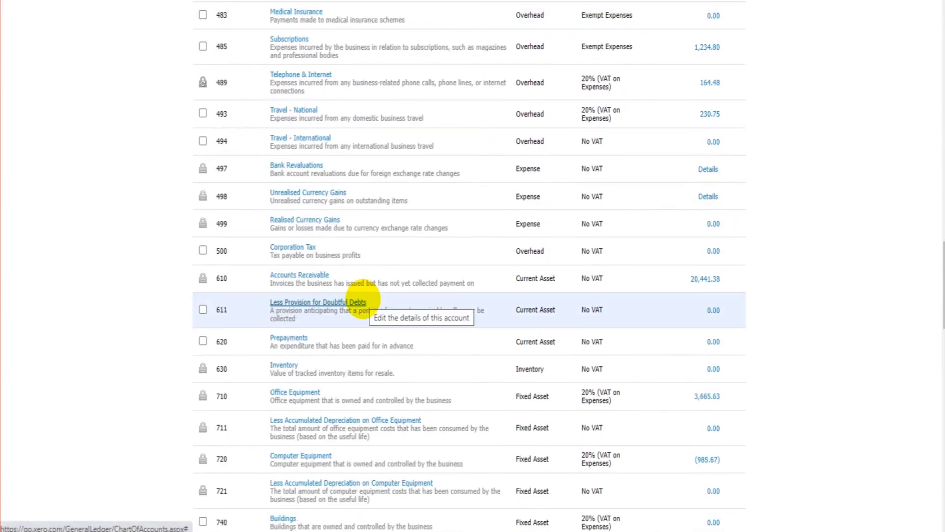
pyautogui.scroll(-9, 362, 300)
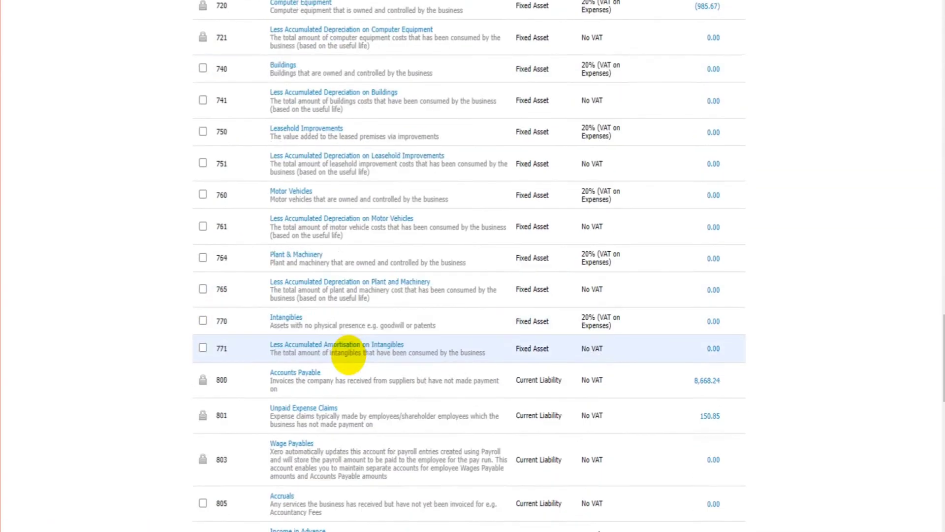
pyautogui.scroll(-16, 348, 355)
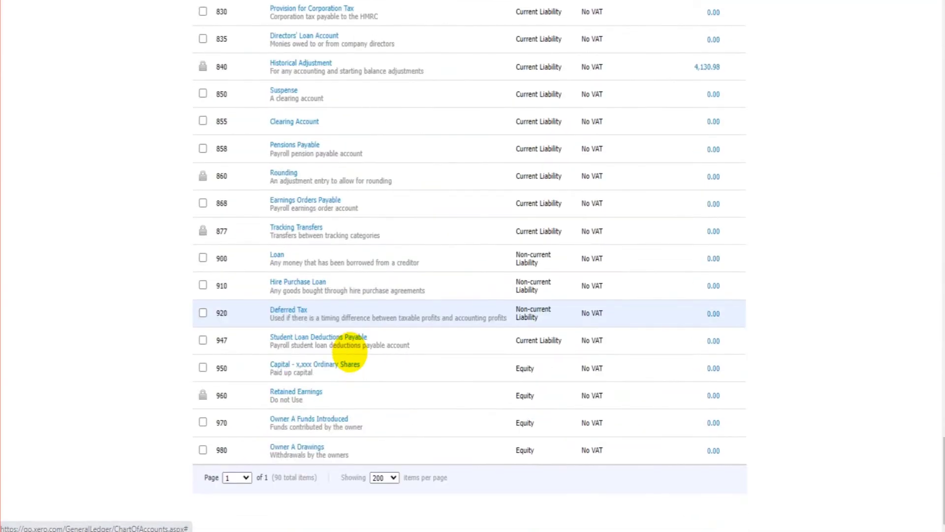
pyautogui.scroll(20, 350, 351)
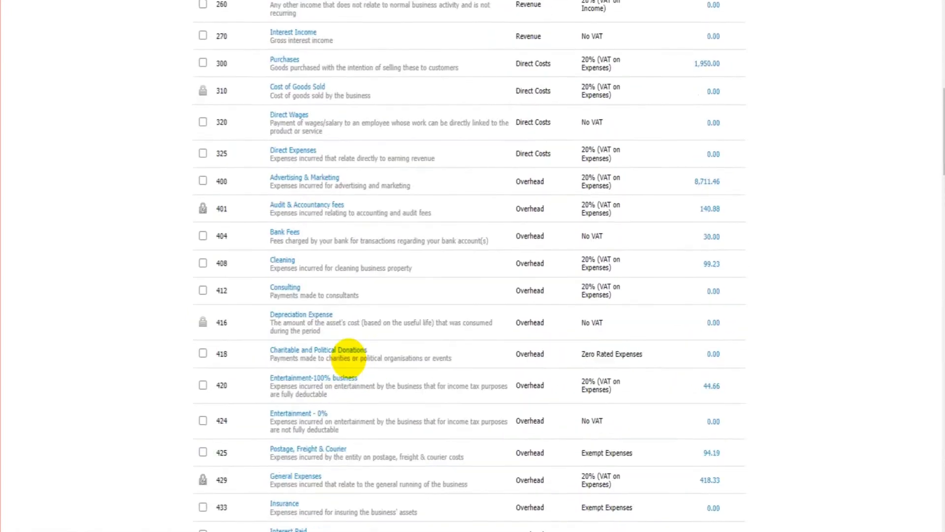
pyautogui.scroll(10, 350, 353)
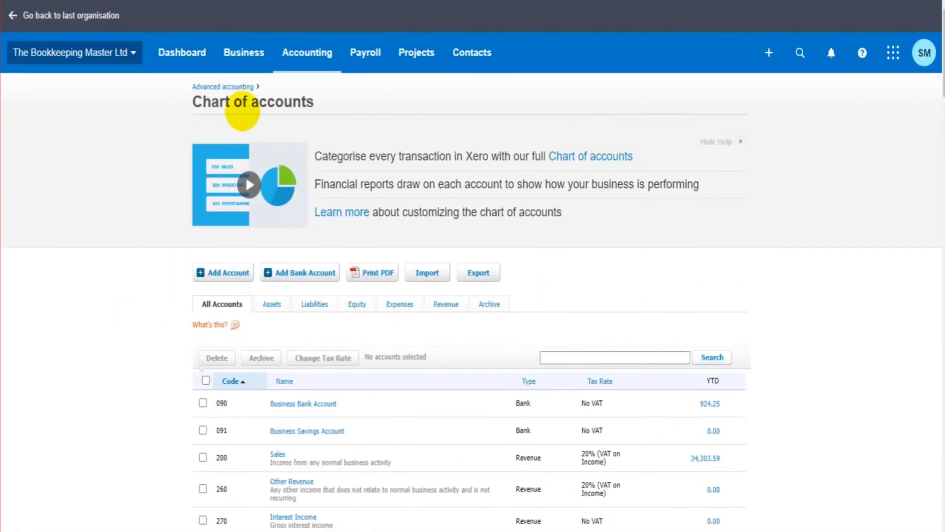
pyautogui.scroll(-4, 352, 391)
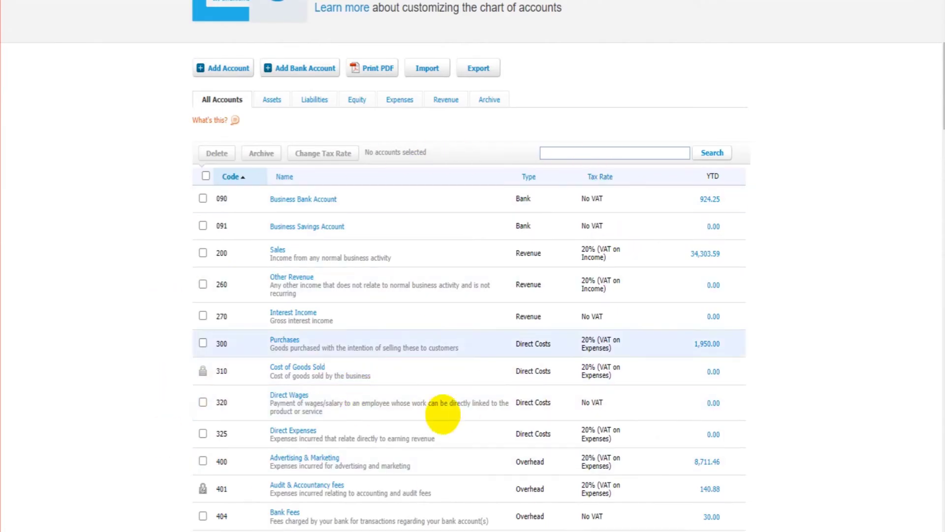
pyautogui.scroll(-8, 443, 413)
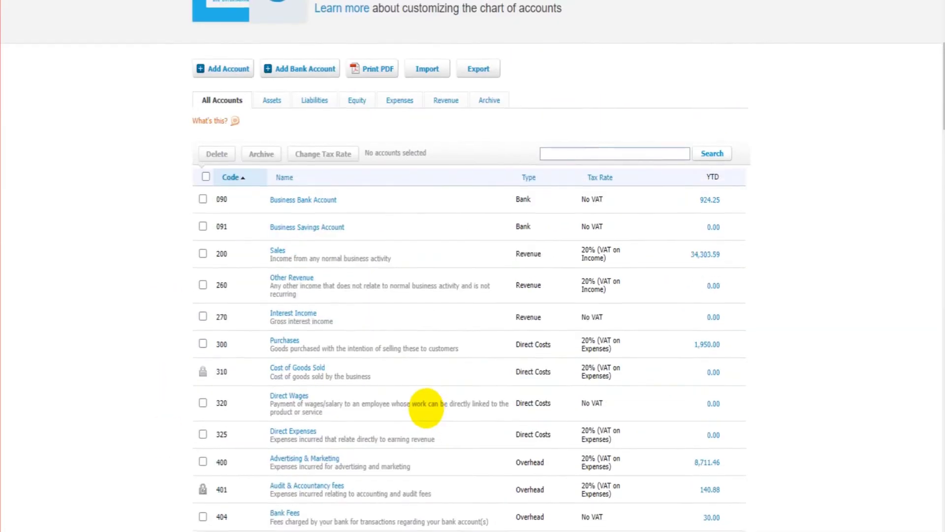
pyautogui.scroll(2, 426, 408)
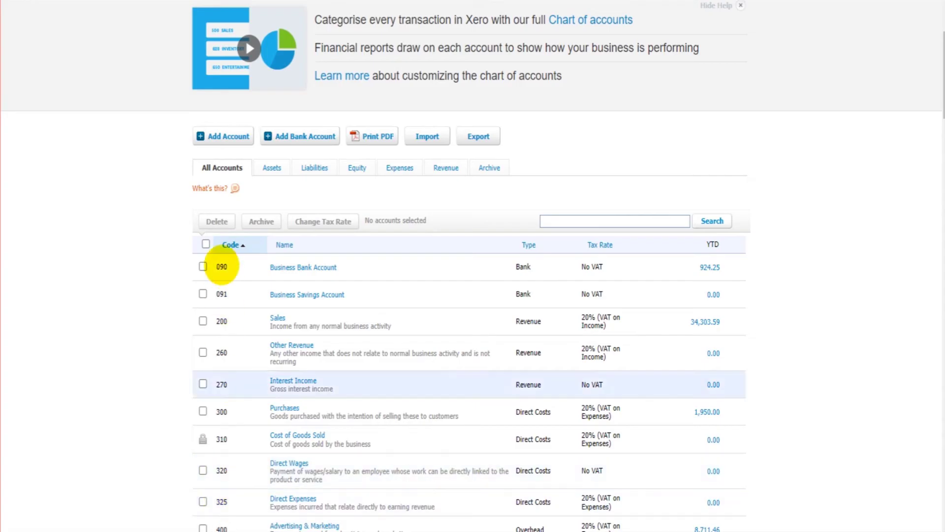
pyautogui.scroll(-1, 222, 266)
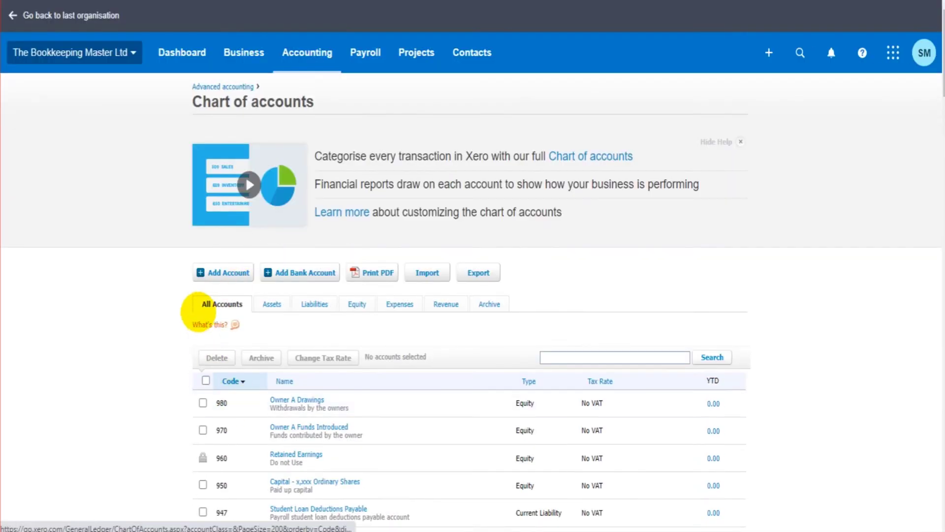
# Step: Sort the accounts alphabetically by name, then back by code
pyautogui.scroll(-2, 295, 276)
pyautogui.click(285, 245)
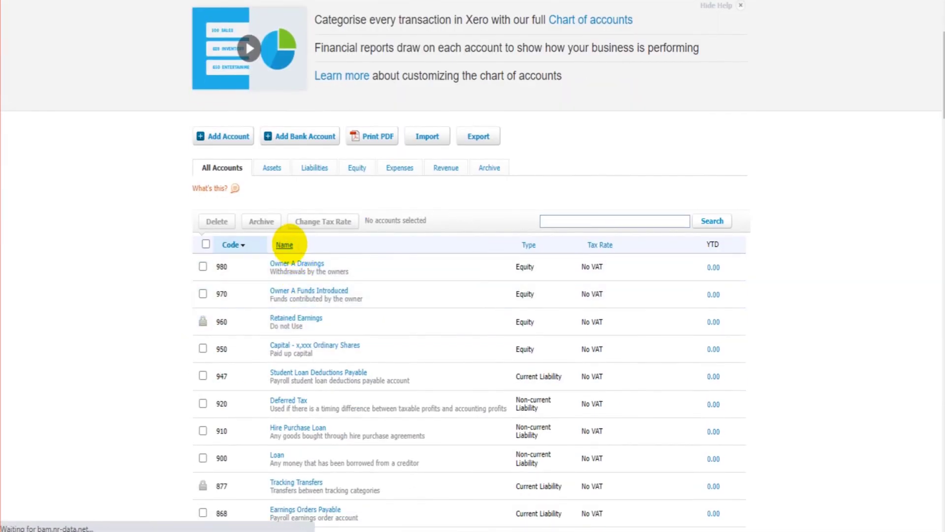
pyautogui.scroll(-3, 301, 216)
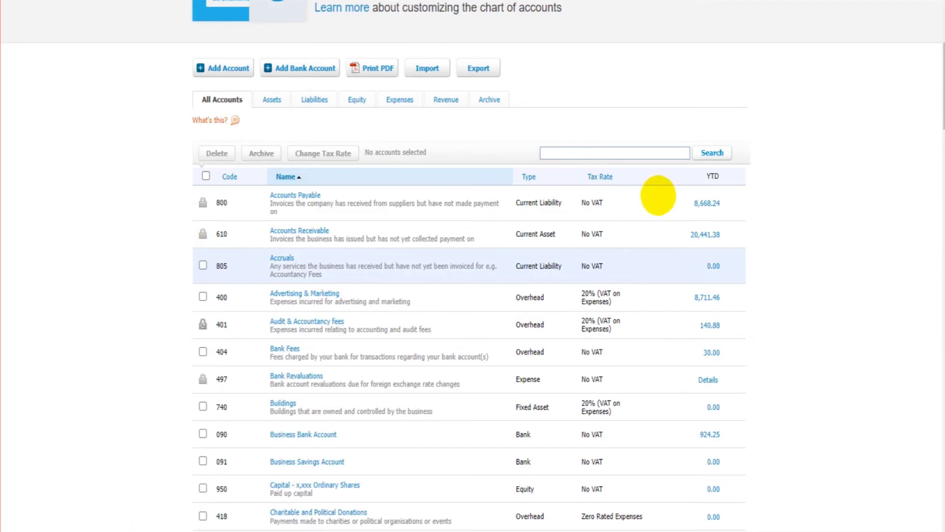
pyautogui.click(230, 176)
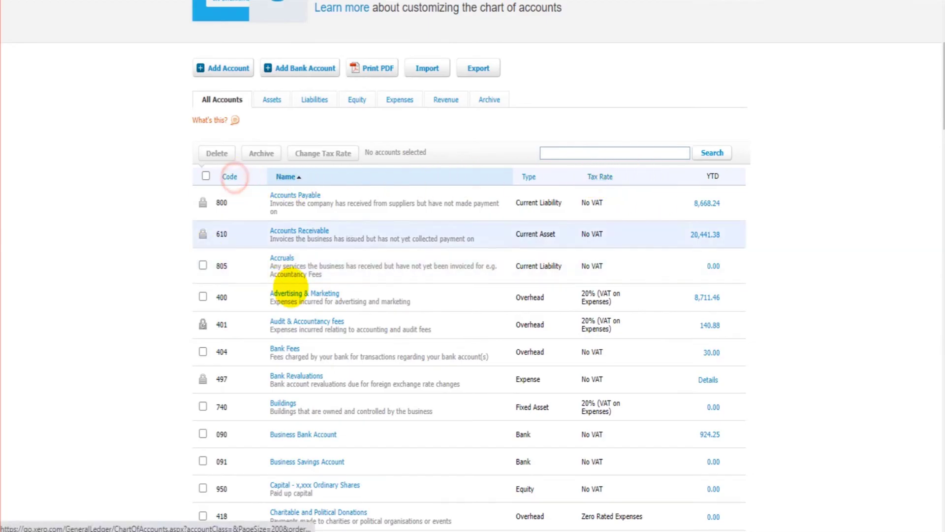
pyautogui.scroll(-3, 296, 287)
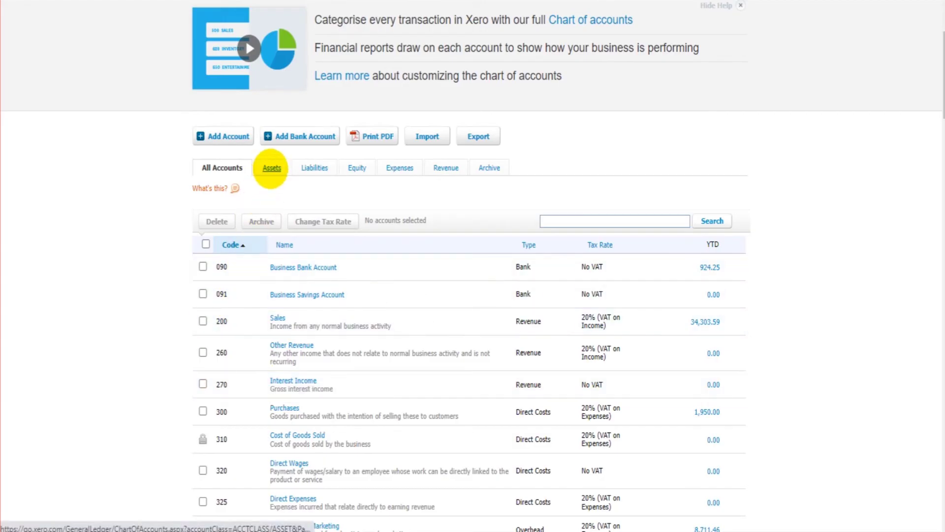
# Step: Filter the list to Assets, then Expenses, then back to All Accounts
pyautogui.click(272, 167)
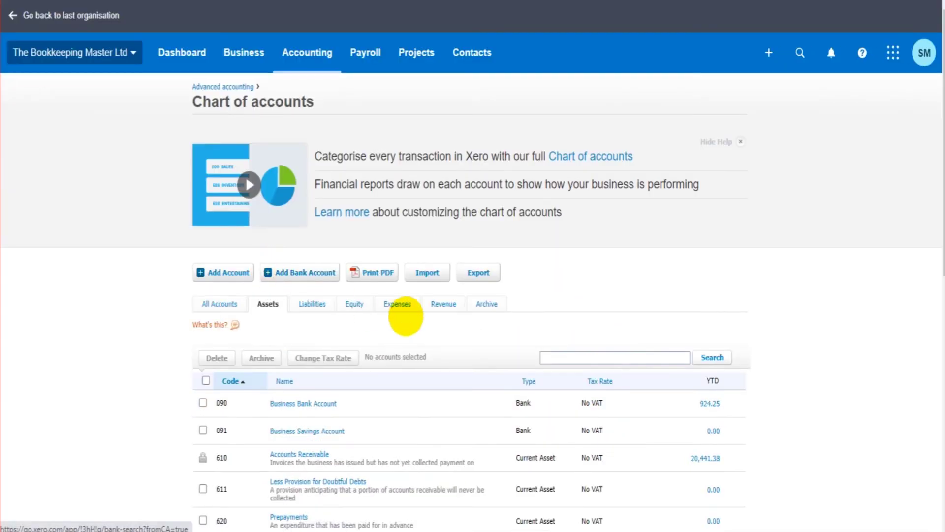
pyautogui.scroll(-5, 486, 285)
pyautogui.scroll(-6, 344, 391)
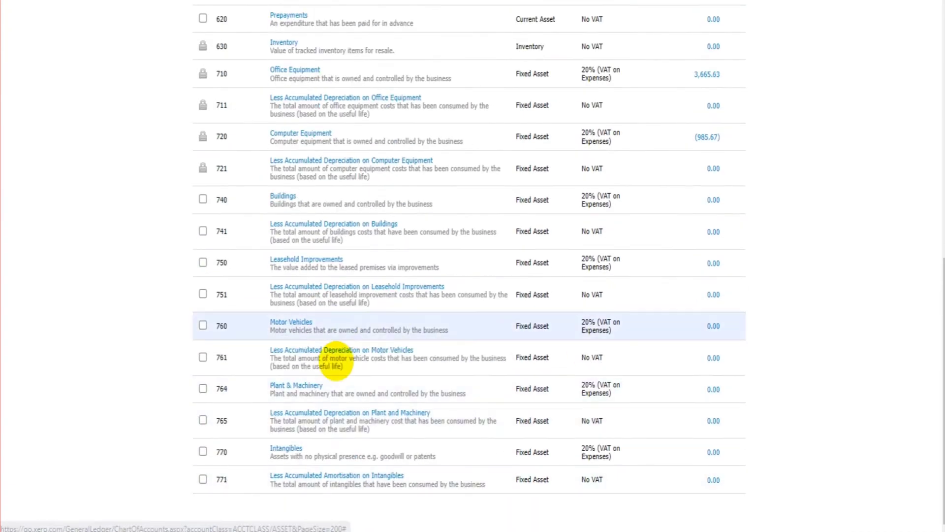
pyautogui.scroll(10, 326, 409)
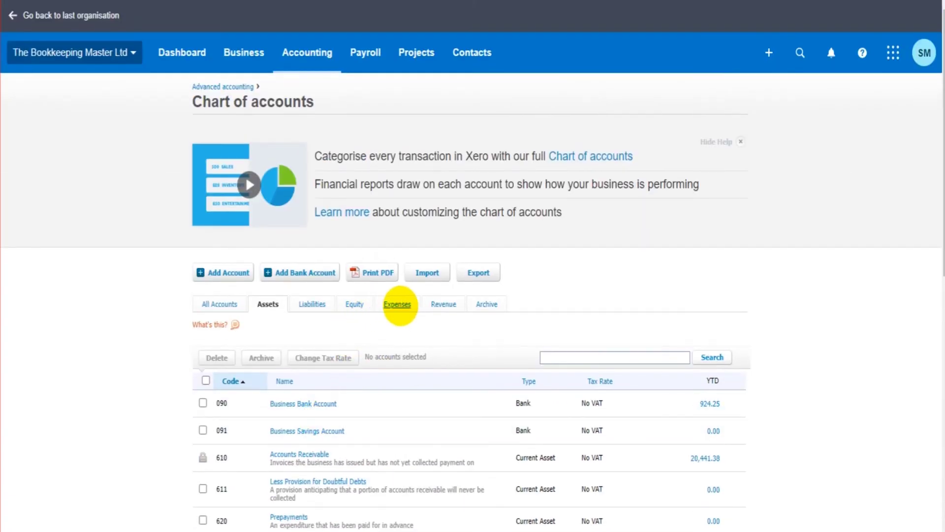
pyautogui.click(398, 299)
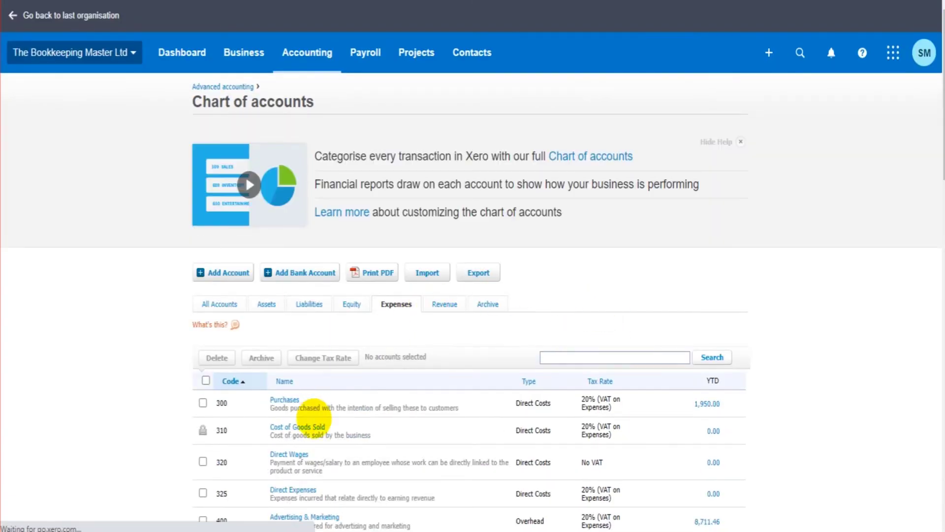
pyautogui.scroll(-6, 538, 217)
pyautogui.scroll(-4, 571, 433)
pyautogui.scroll(10, 555, 429)
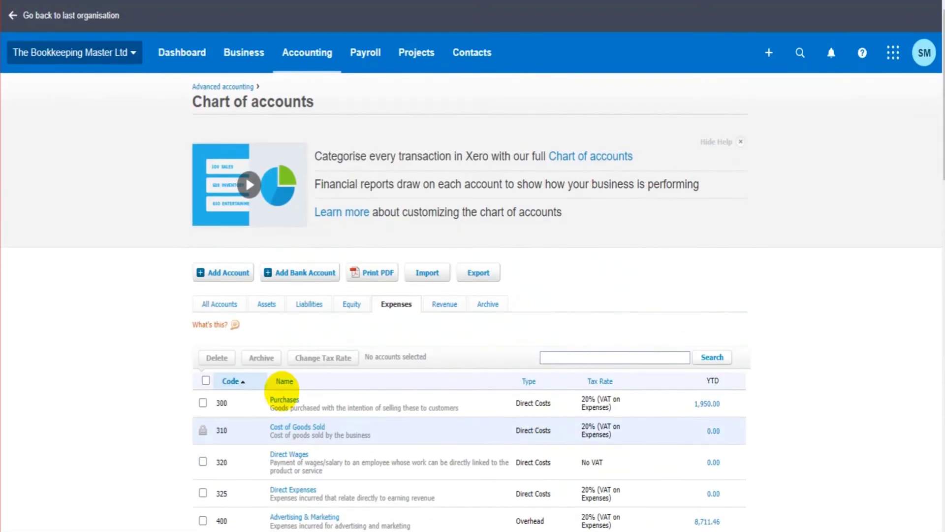
pyautogui.click(219, 303)
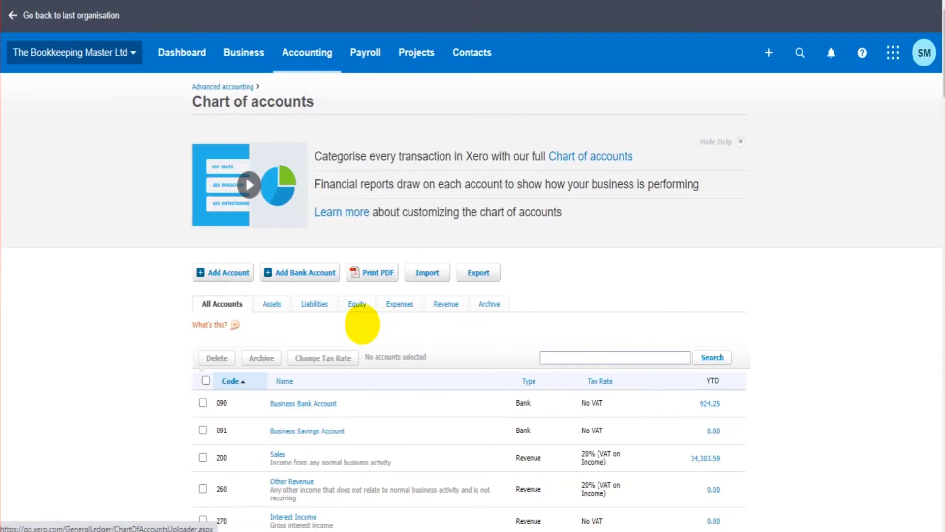
# Step: Start a keyword search of the chart of accounts
pyautogui.scroll(-1, 286, 301)
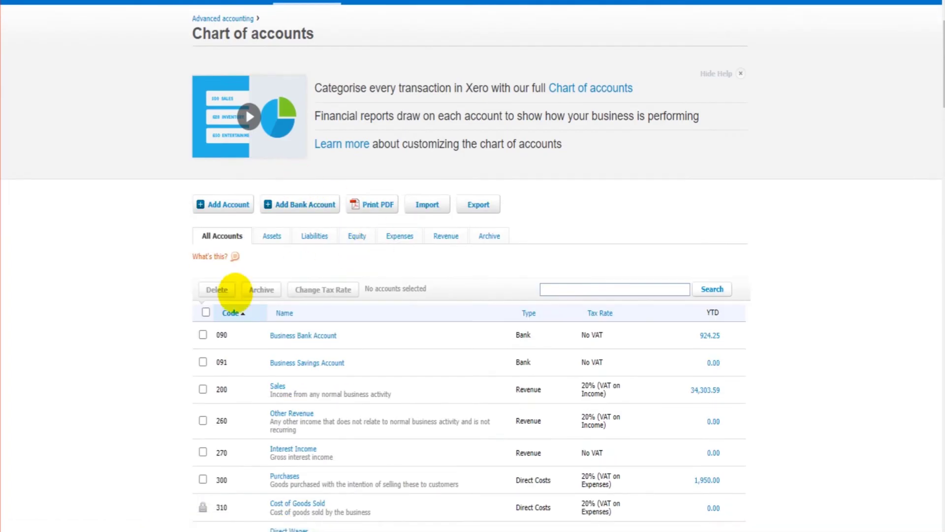
pyautogui.scroll(-2, 115, 357)
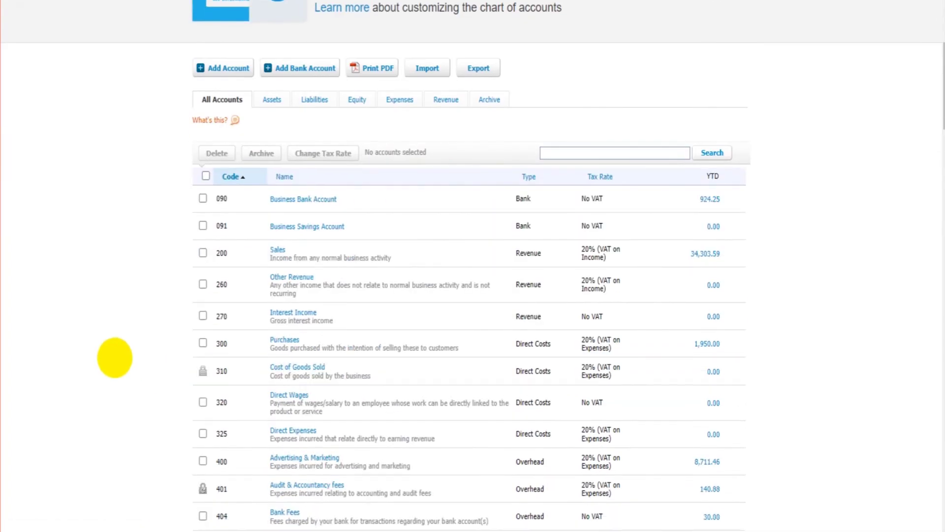
pyautogui.click(619, 152)
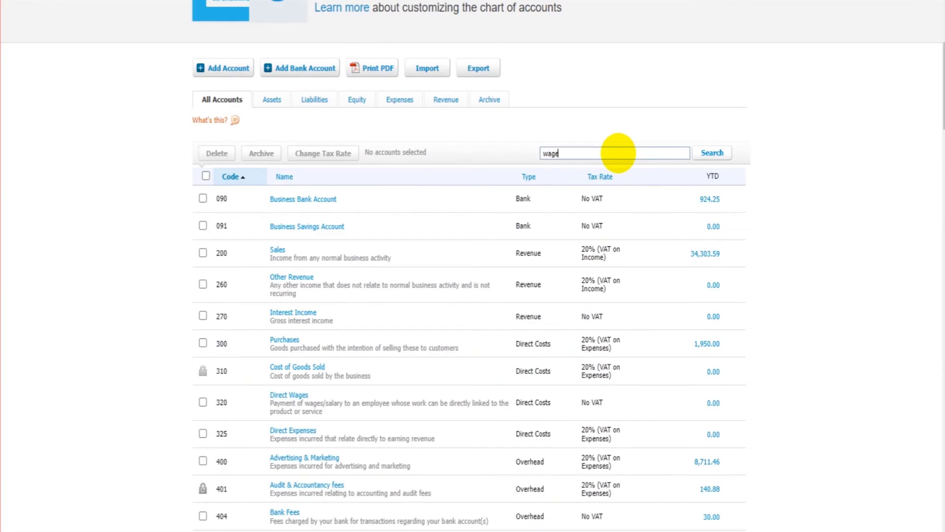
pyautogui.press('Return')
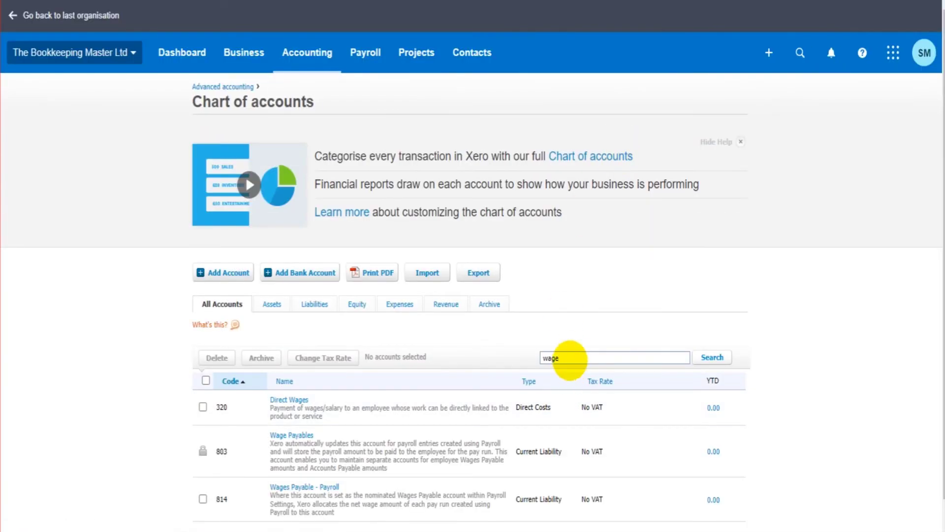
pyautogui.scroll(-1, 436, 382)
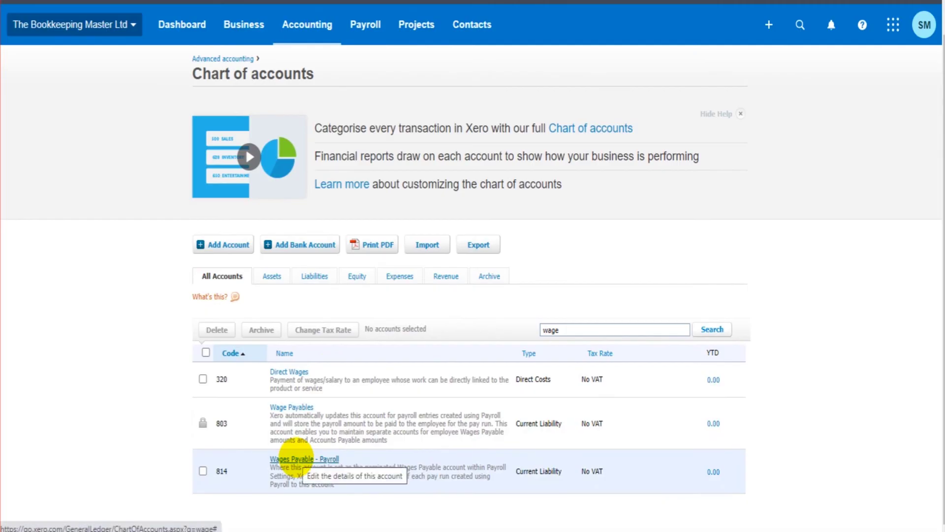
pyautogui.doubleClick(614, 329)
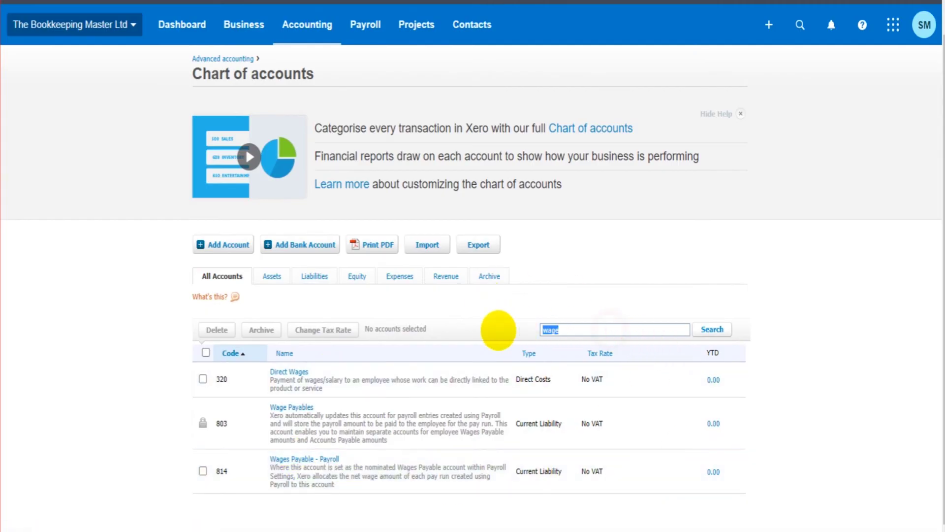
pyautogui.press('Return')
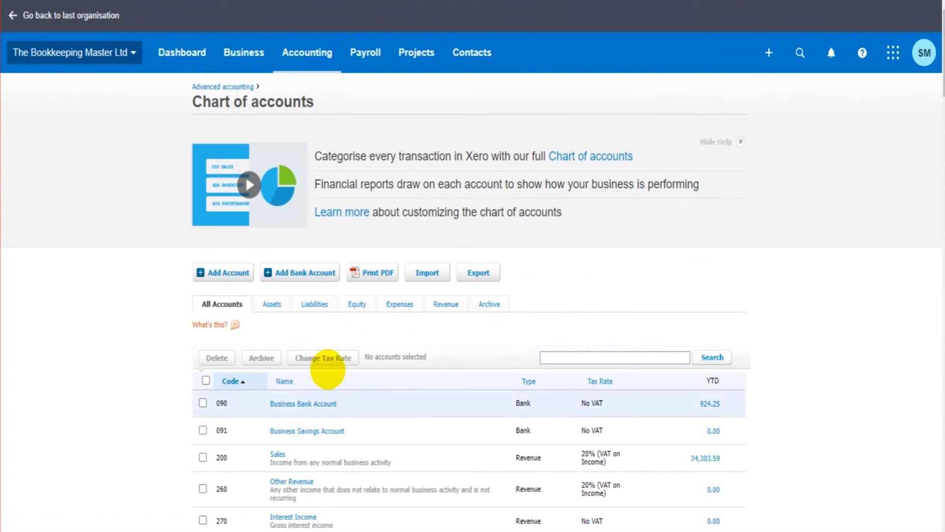
pyautogui.scroll(-4, 345, 359)
pyautogui.scroll(-1, 326, 367)
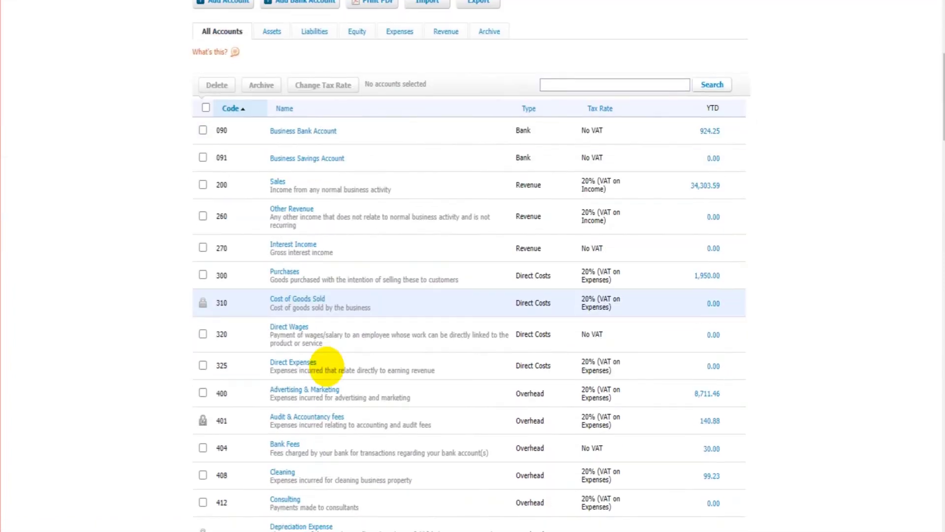
pyautogui.scroll(4, 326, 367)
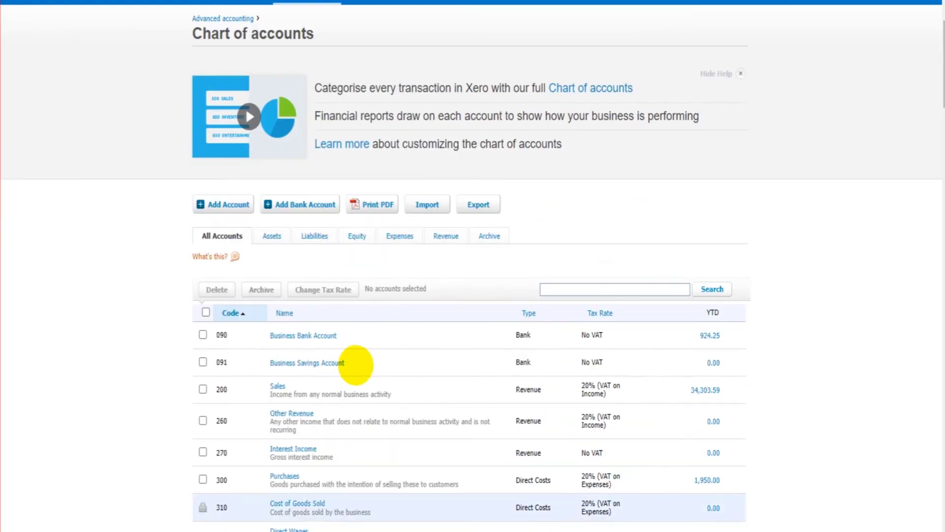
pyautogui.scroll(-20, 379, 362)
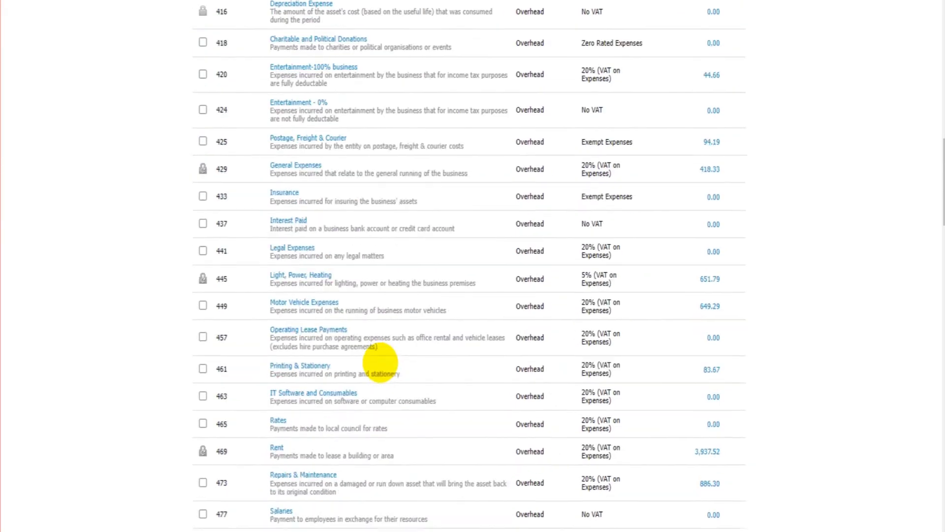
pyautogui.scroll(-12, 380, 362)
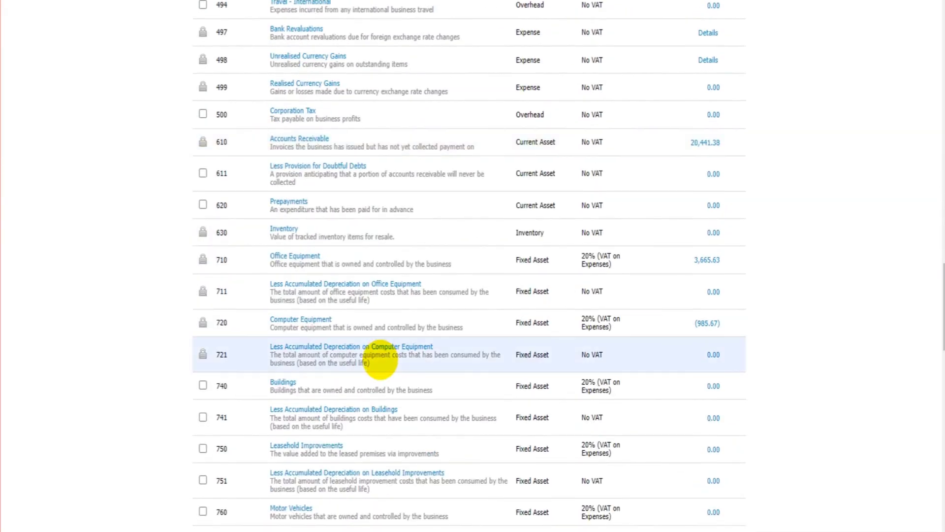
pyautogui.scroll(-3, 379, 360)
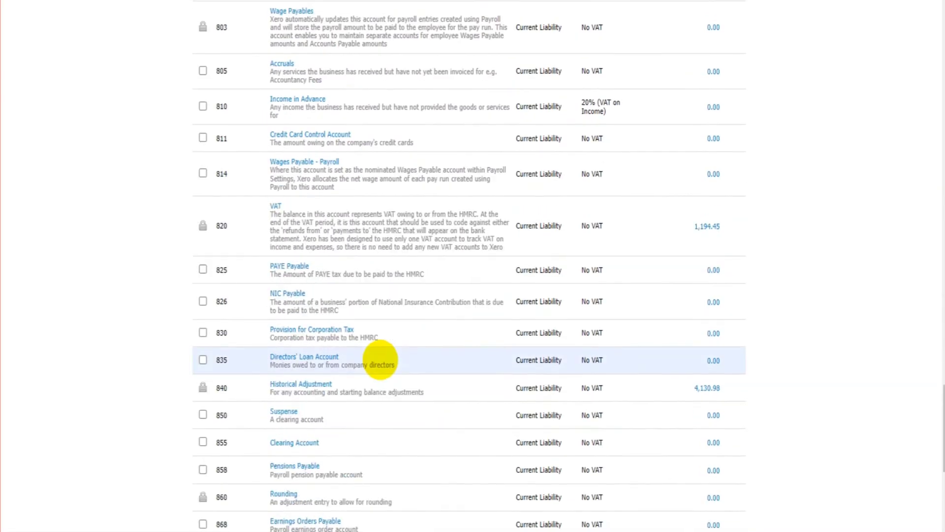
pyautogui.scroll(20, 380, 359)
pyautogui.scroll(20, 380, 355)
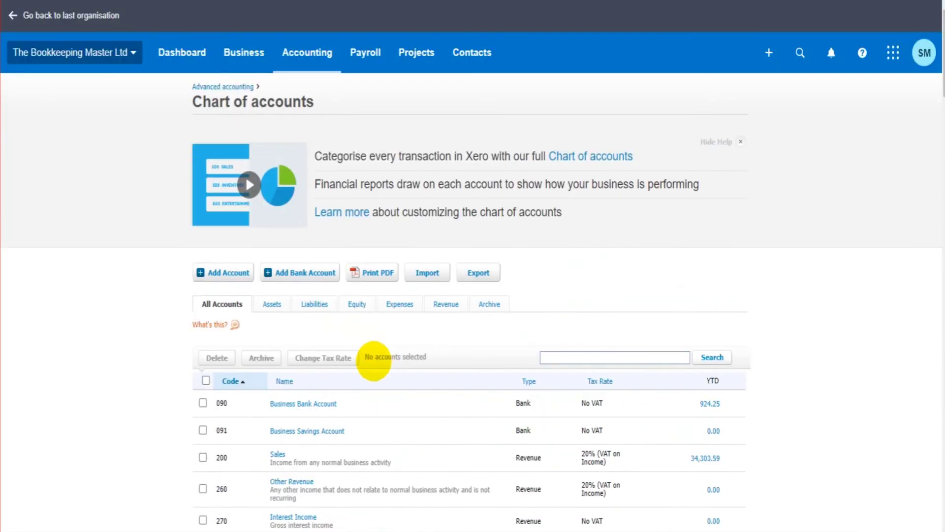
pyautogui.scroll(-5, 315, 344)
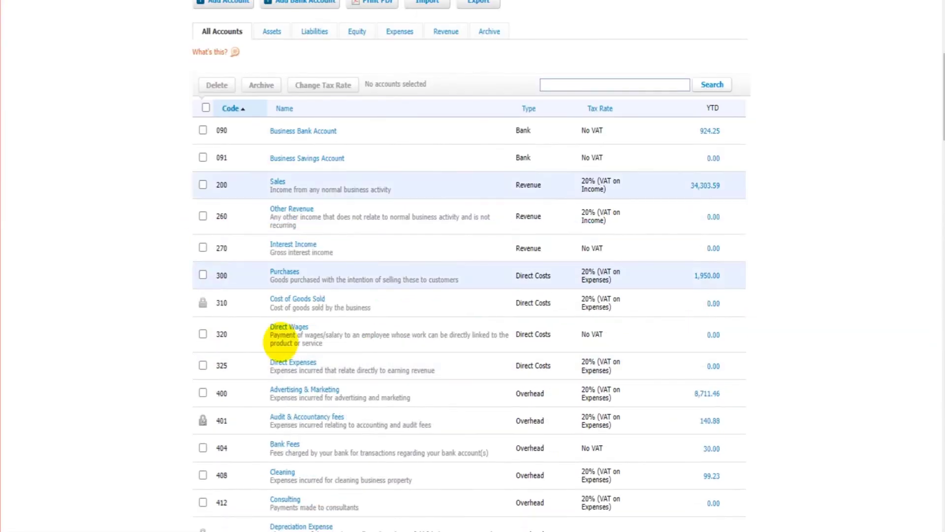
pyautogui.scroll(-9, 234, 312)
pyautogui.scroll(-20, 239, 312)
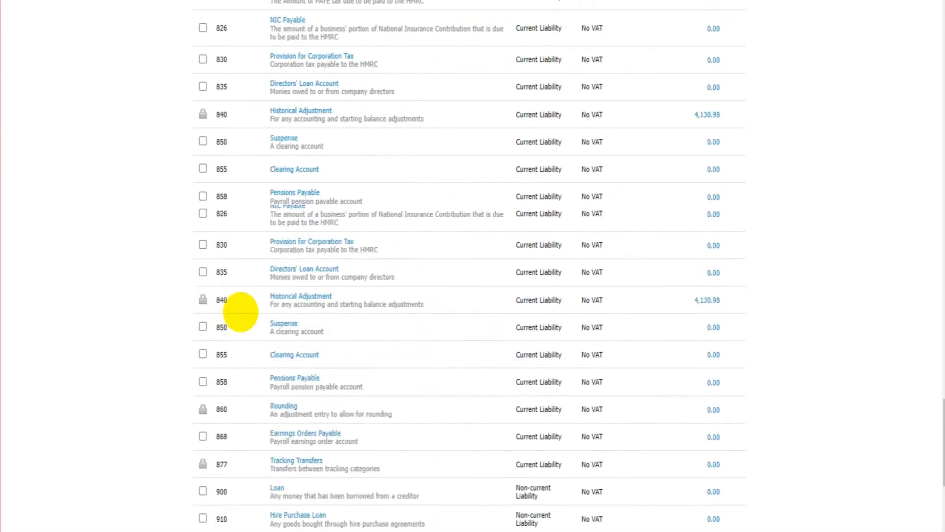
pyautogui.scroll(18, 436, 283)
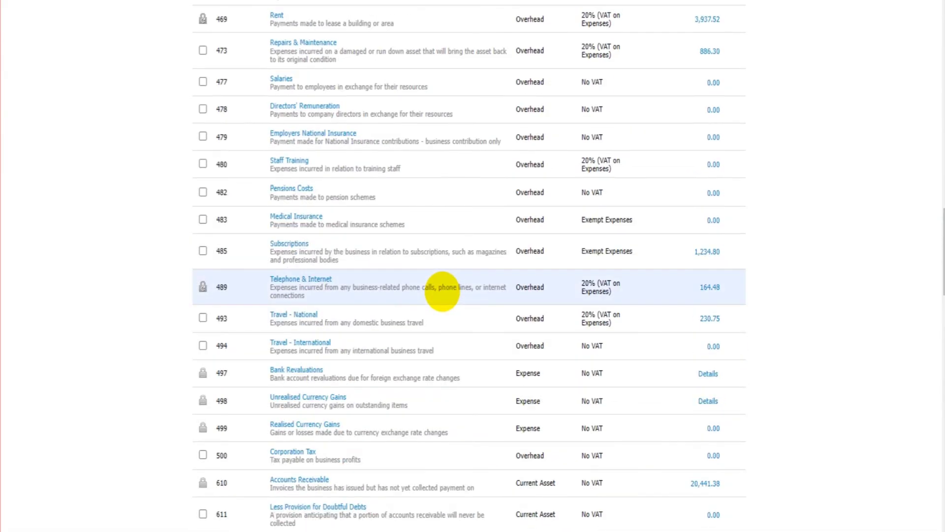
pyautogui.scroll(-20, 438, 288)
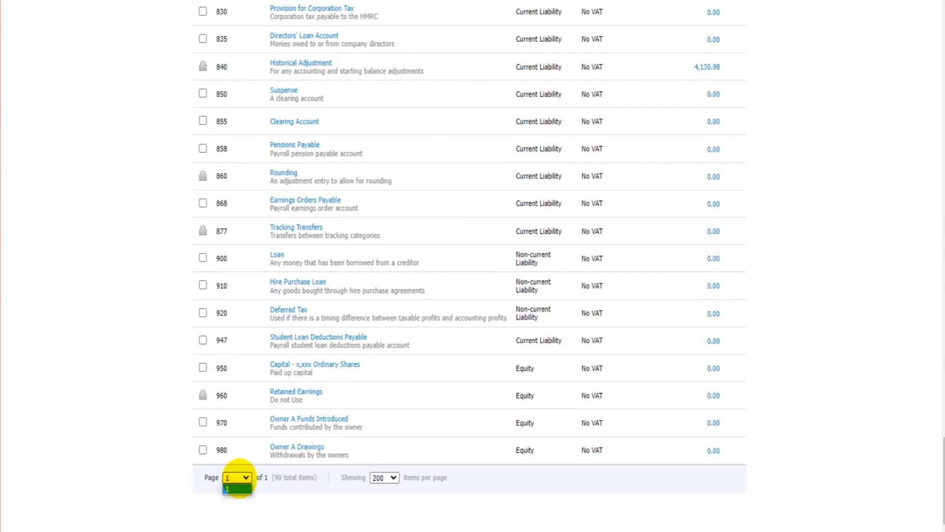
pyautogui.scroll(20, 99, 300)
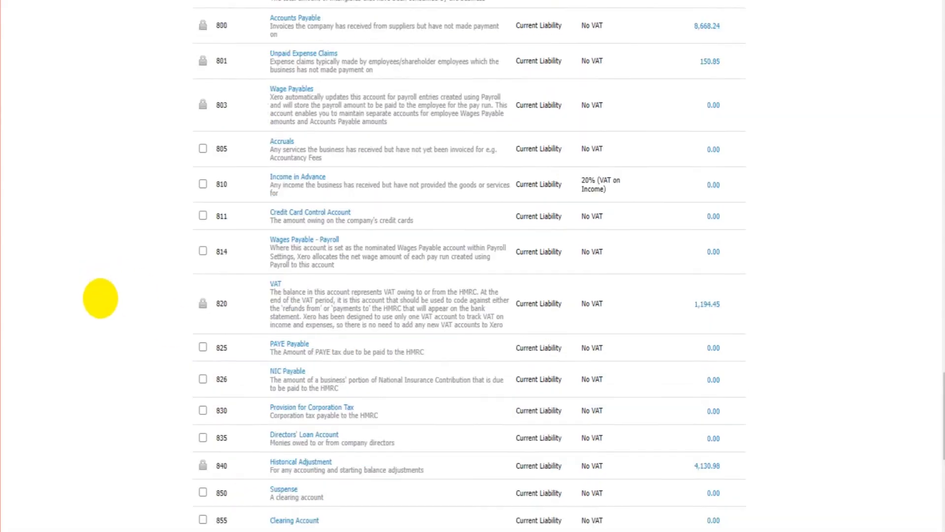
pyautogui.scroll(-20, 114, 305)
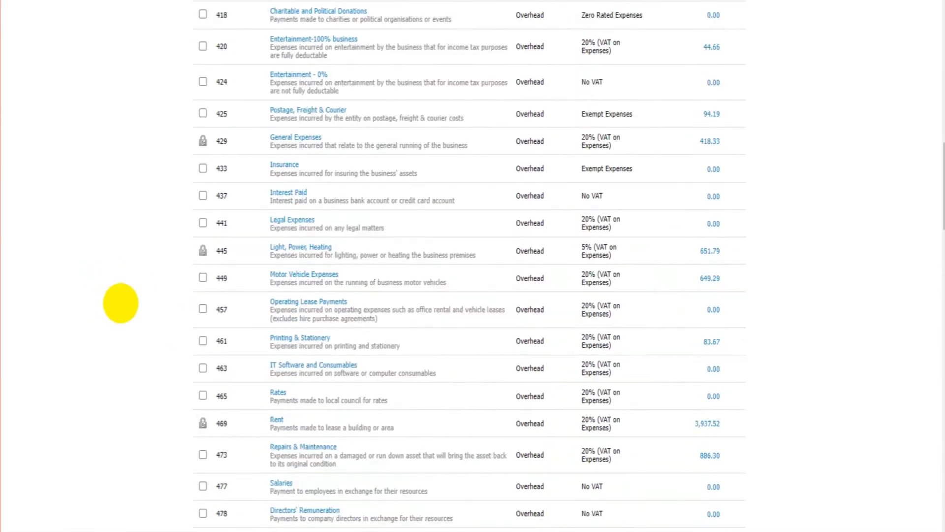
pyautogui.scroll(-5, 123, 298)
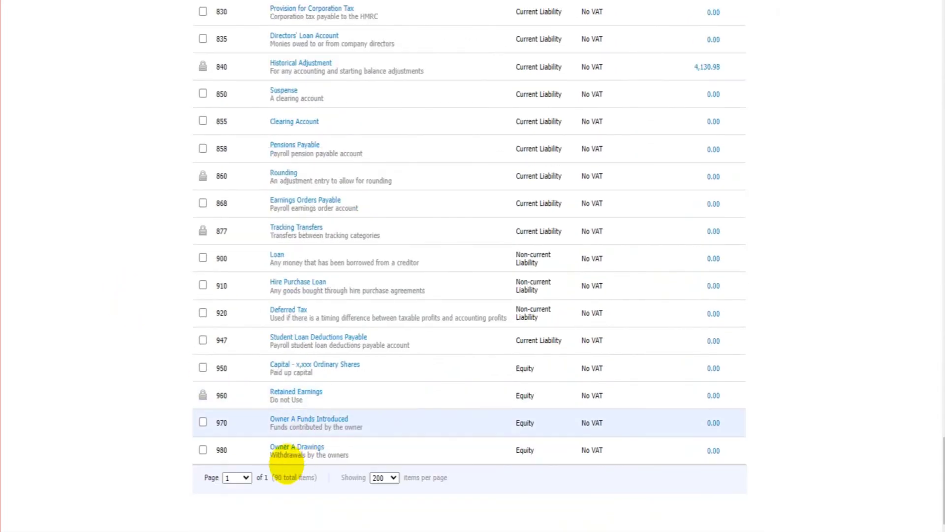
# Step: Show 10 accounts per page, spreading 90 accounts over 9 pages, staying on page 1
pyautogui.click(237, 476)
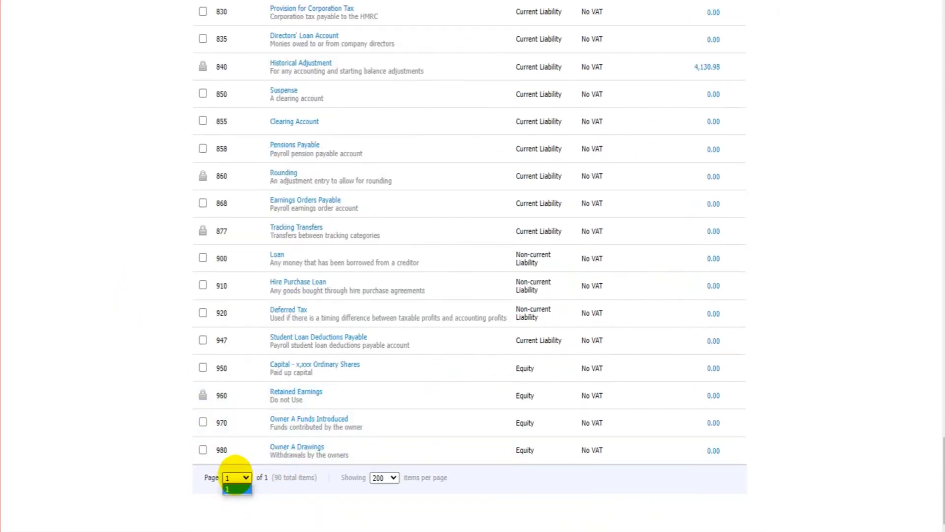
pyautogui.click(185, 453)
pyautogui.click(388, 481)
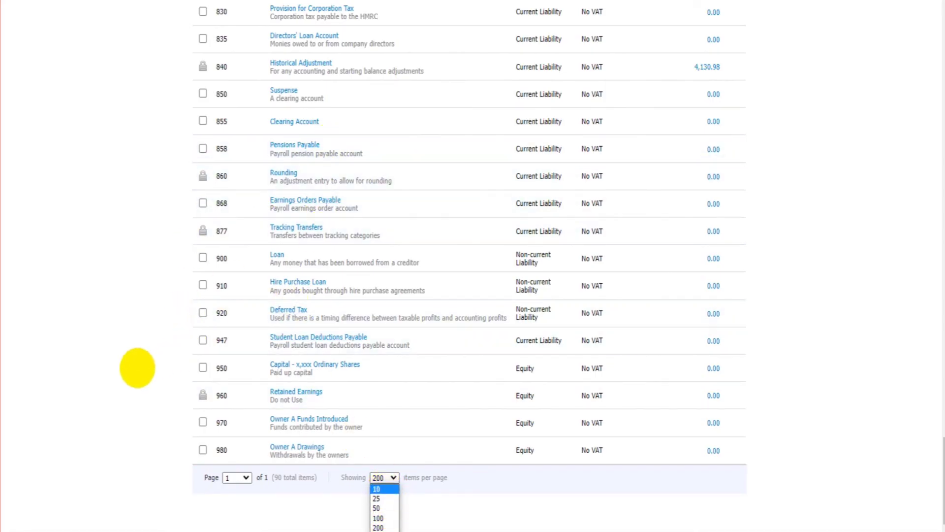
pyautogui.click(136, 367)
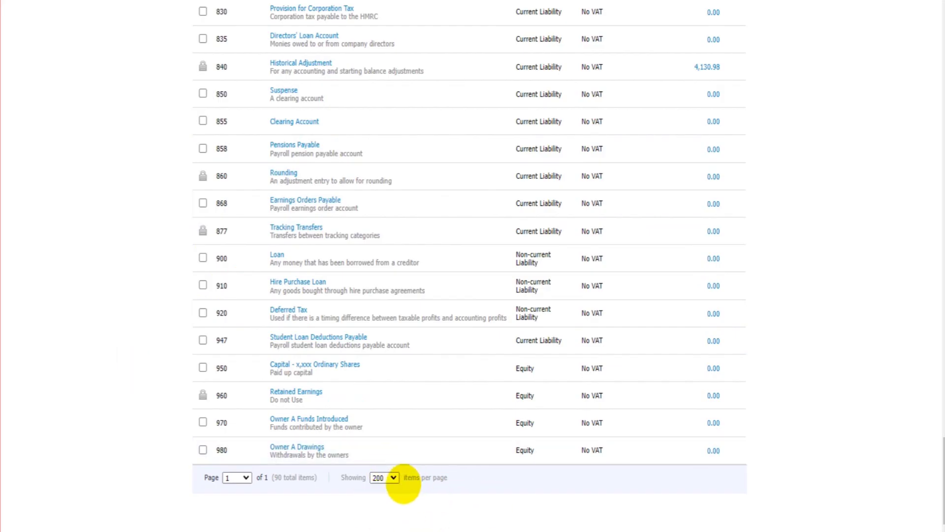
pyautogui.click(387, 478)
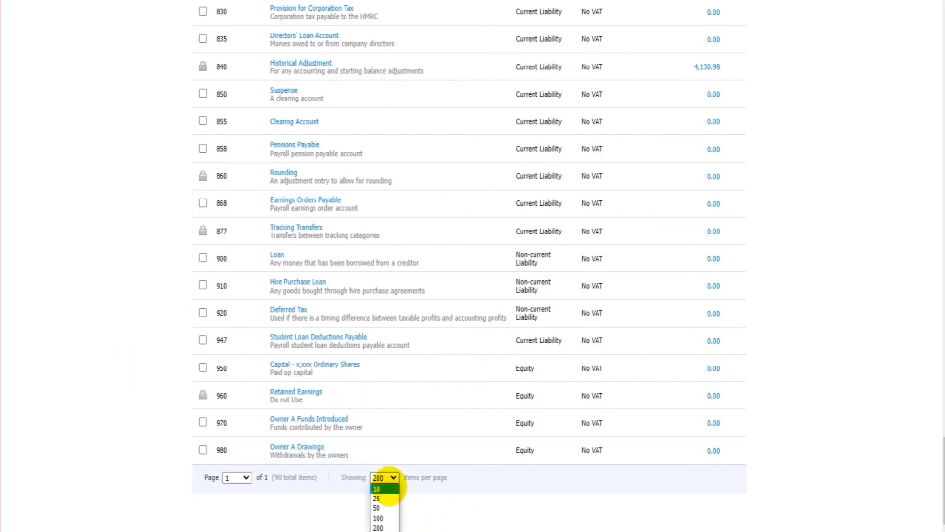
pyautogui.click(384, 488)
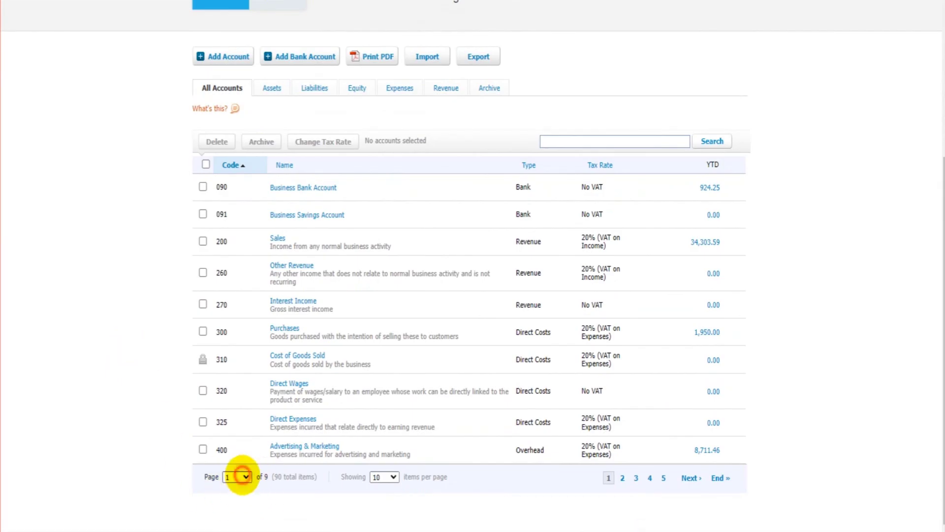
pyautogui.click(242, 476)
pyautogui.click(158, 407)
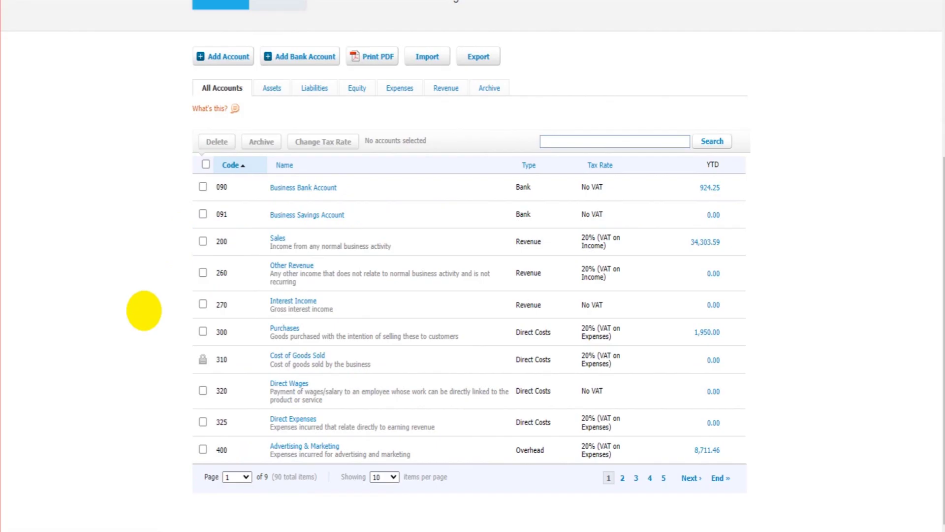
pyautogui.scroll(3, 468, 169)
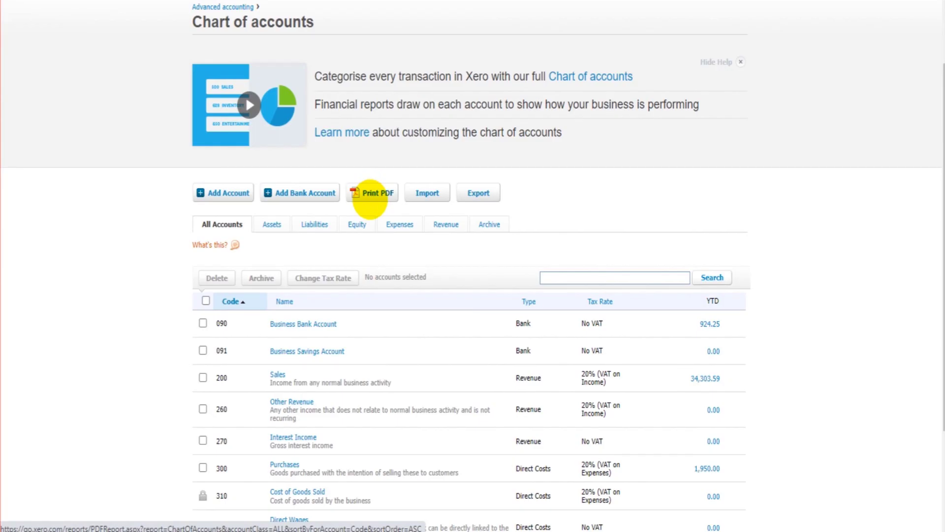
pyautogui.scroll(2, 148, 248)
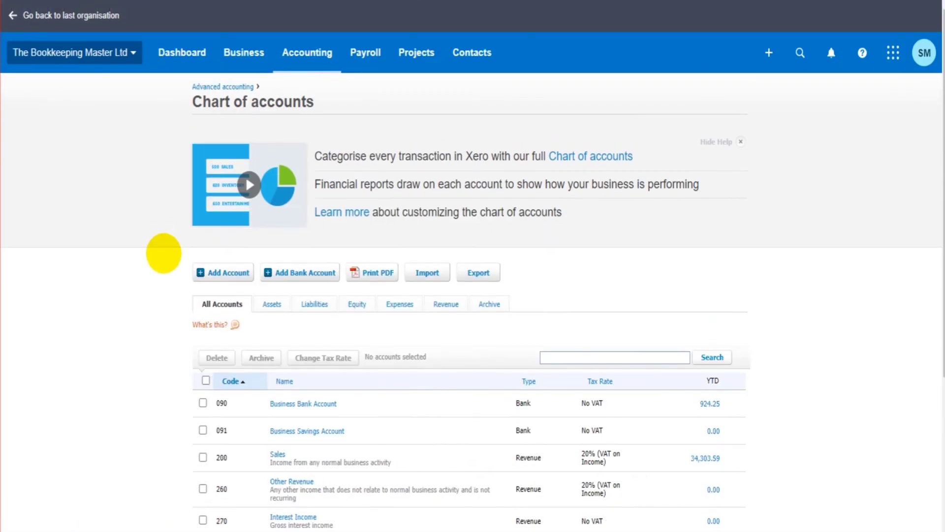